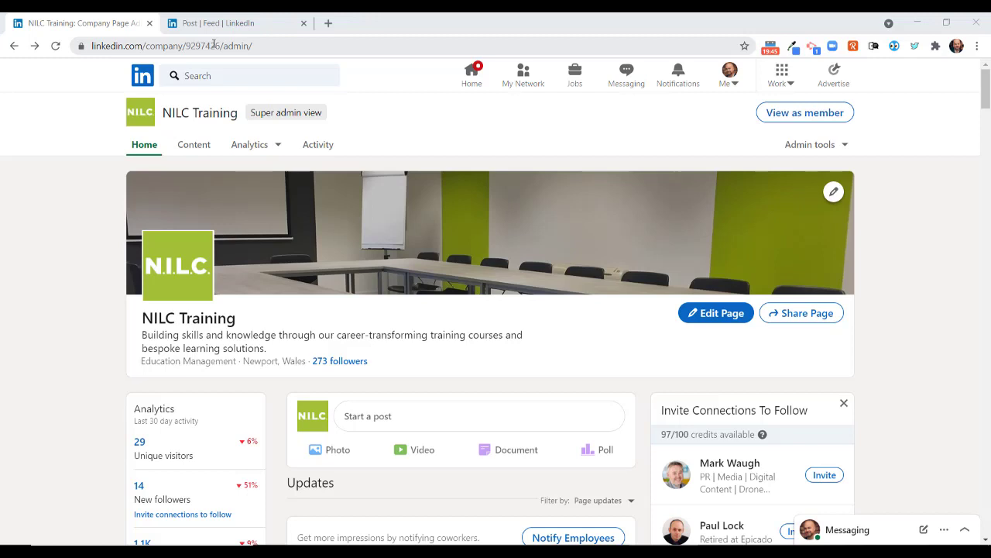
Copy the company ID 9297426 from the NILC Training admin page address
drag(186, 45, 222, 48)
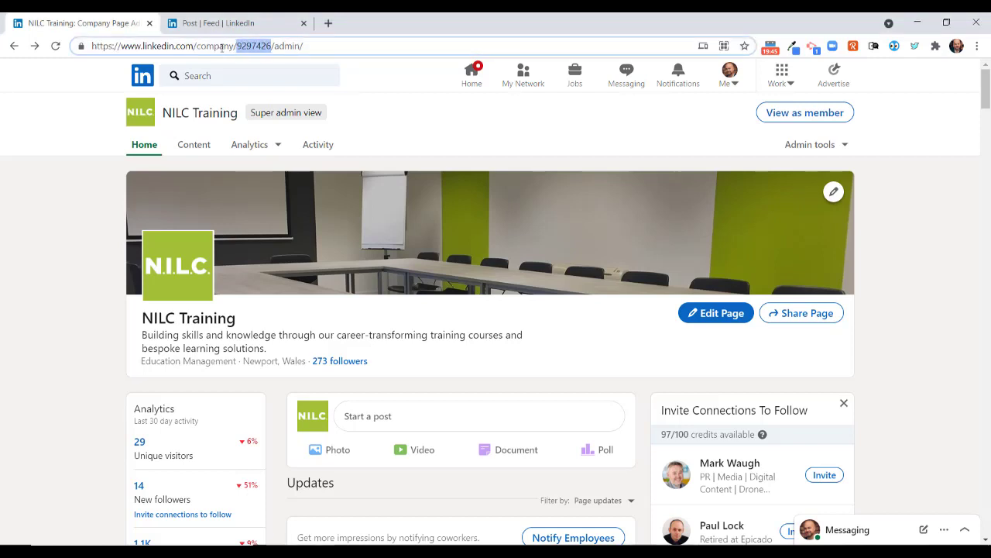
key(ctrl+c)
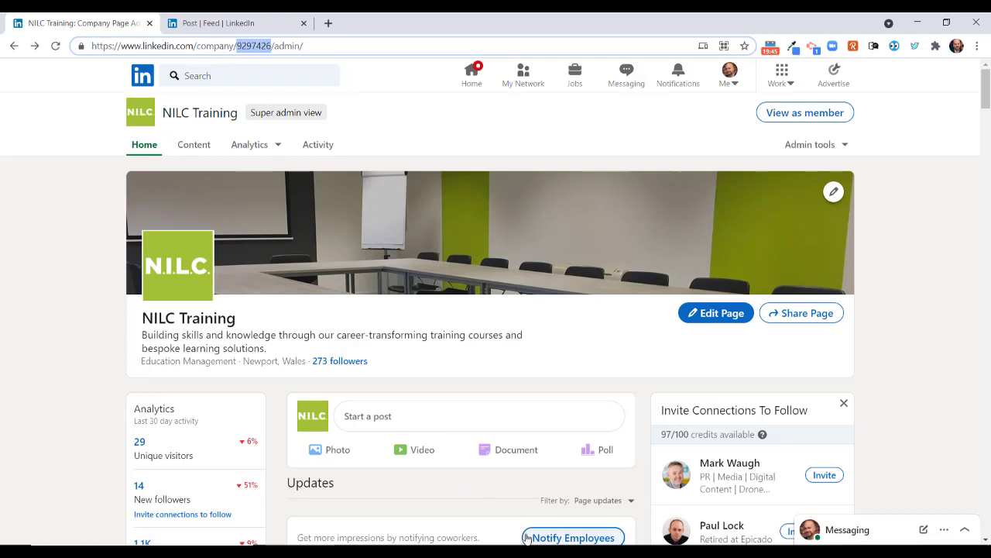
Paste the ID into the company_page_id note and copy the full /?actorCompanyId=9297426 line
key(alt+Tab)
key(ctrl+v)
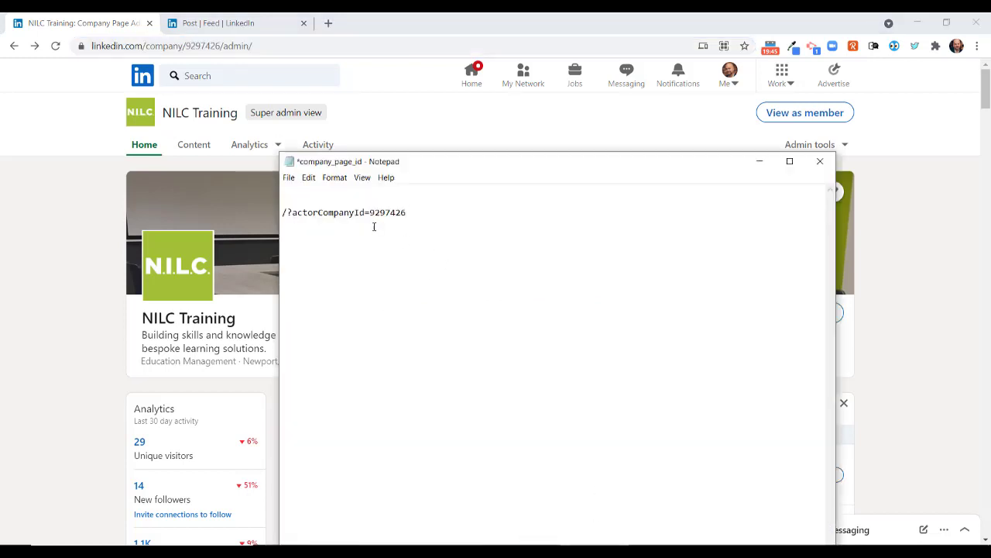
click(288, 212)
drag(370, 212, 406, 213)
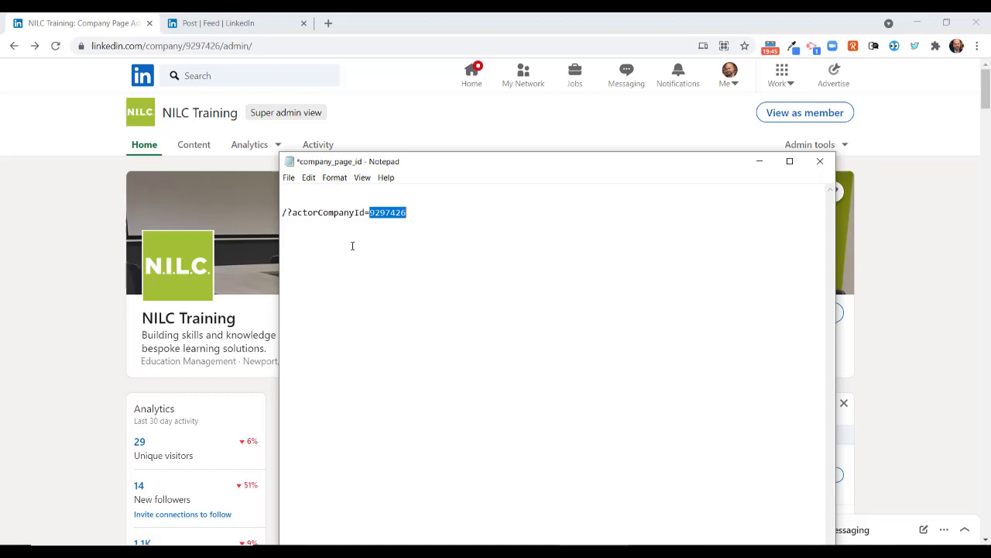
drag(414, 214, 277, 214)
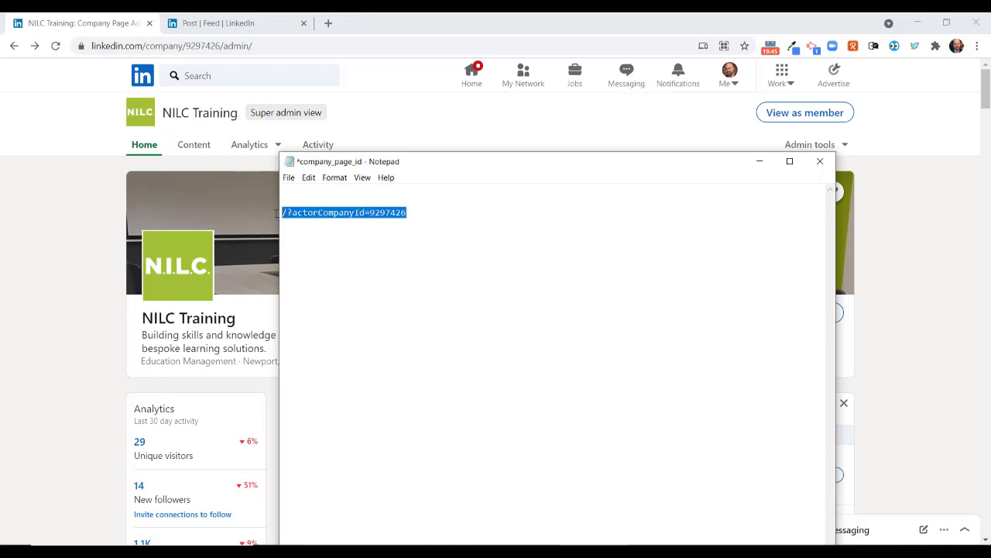
right_click(342, 211)
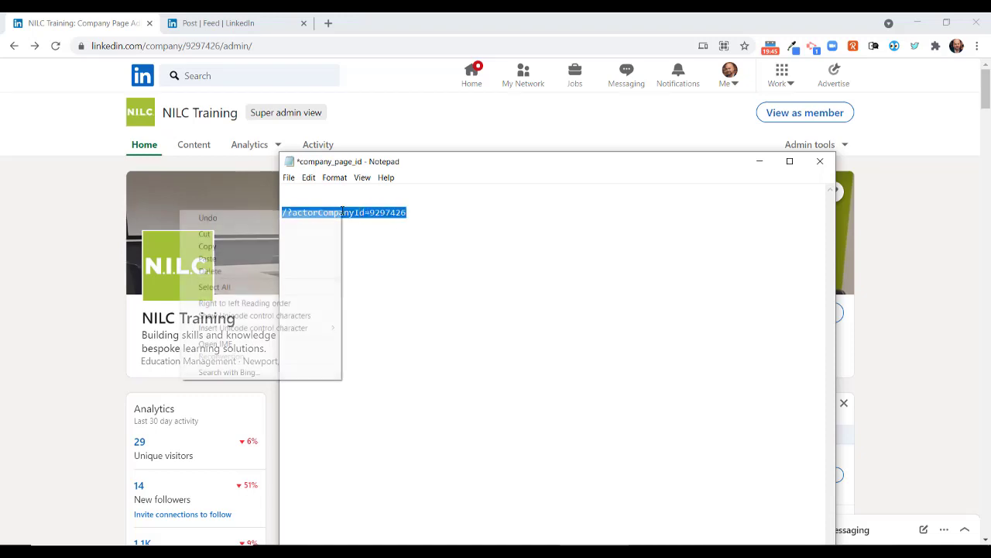
click(293, 246)
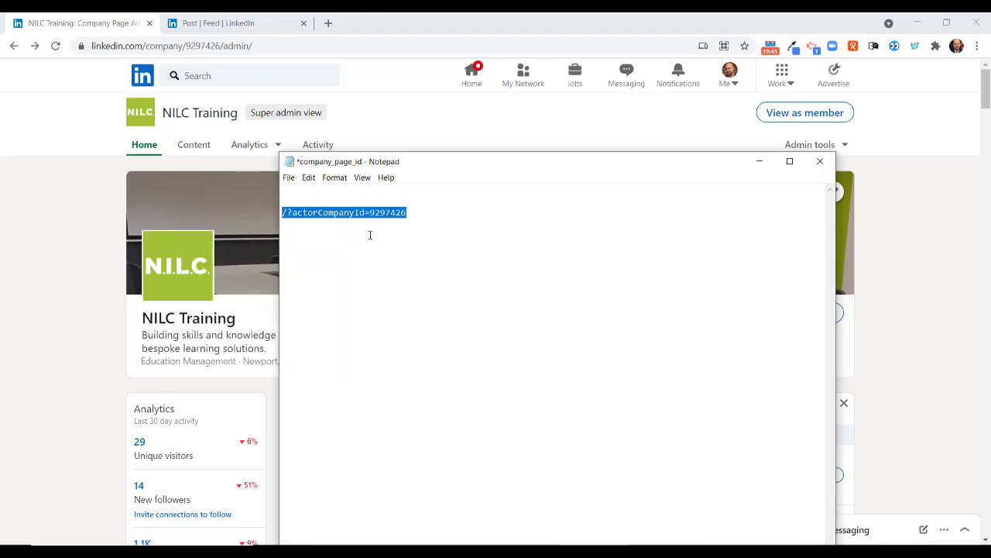
click(250, 24)
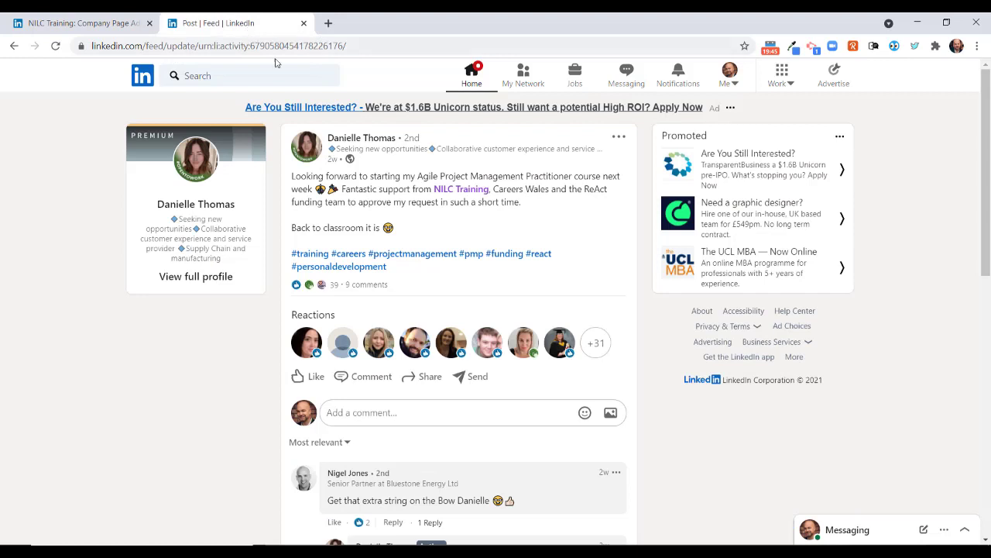
On the Agile Project Management Practitioner post, put the caret at the end of its address
mouse_move(383, 138)
mouse_move(314, 378)
click(368, 44)
click(356, 47)
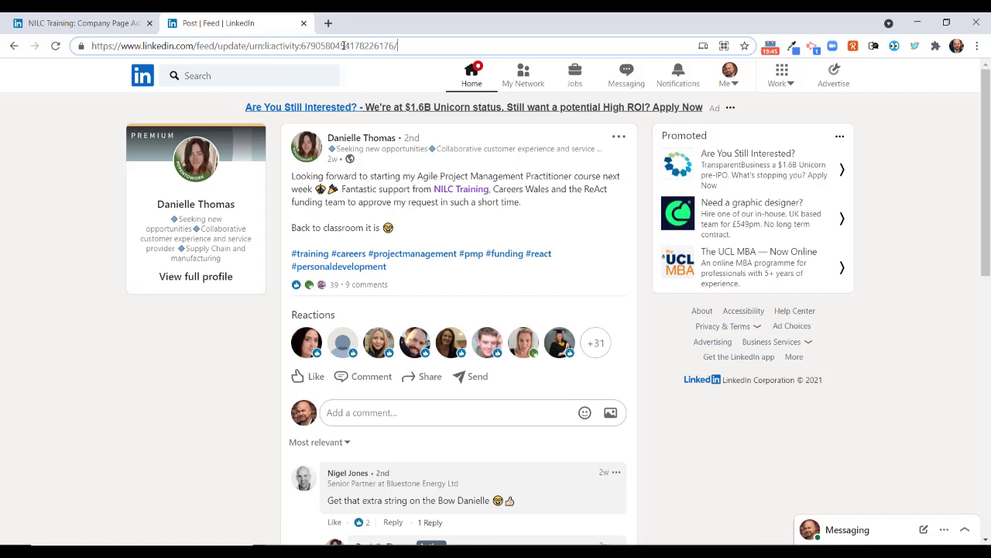
Append /?actorCompanyId=9297426 to the post address and reload it as NILC Training
right_click(410, 45)
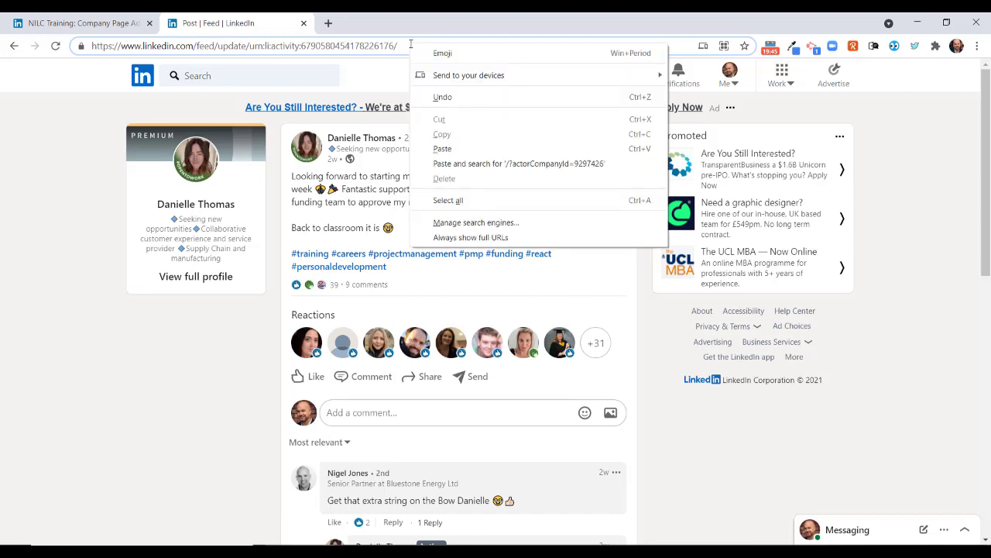
click(464, 150)
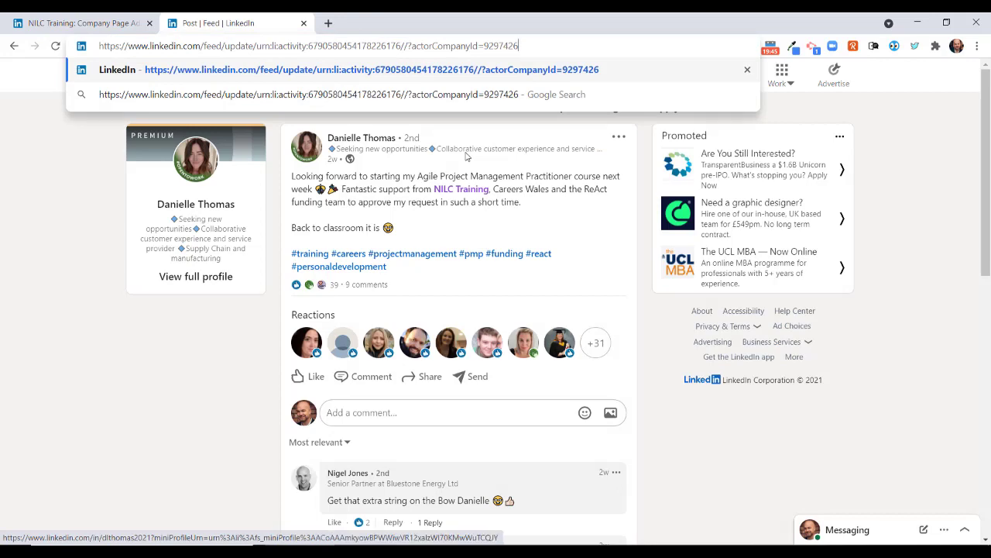
key(Return)
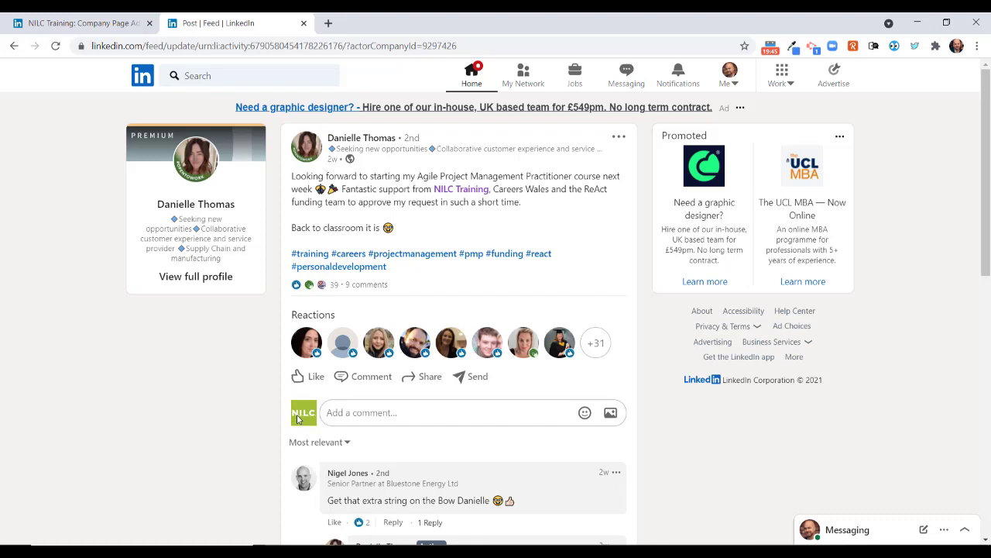
Confirm NILC Training is the commenter and give the Agile post a Love reaction, making 40
click(346, 412)
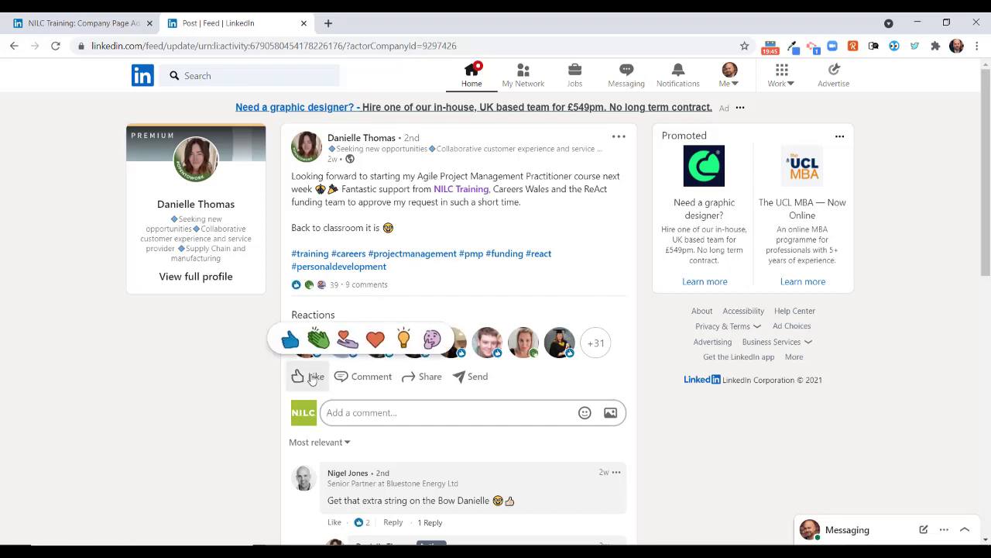
click(375, 338)
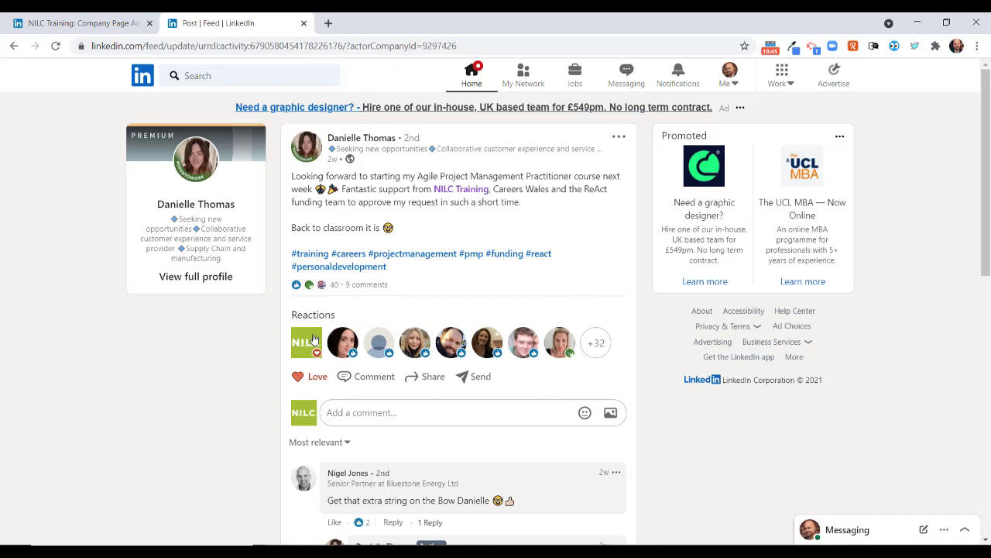
mouse_move(303, 345)
drag(348, 46, 464, 45)
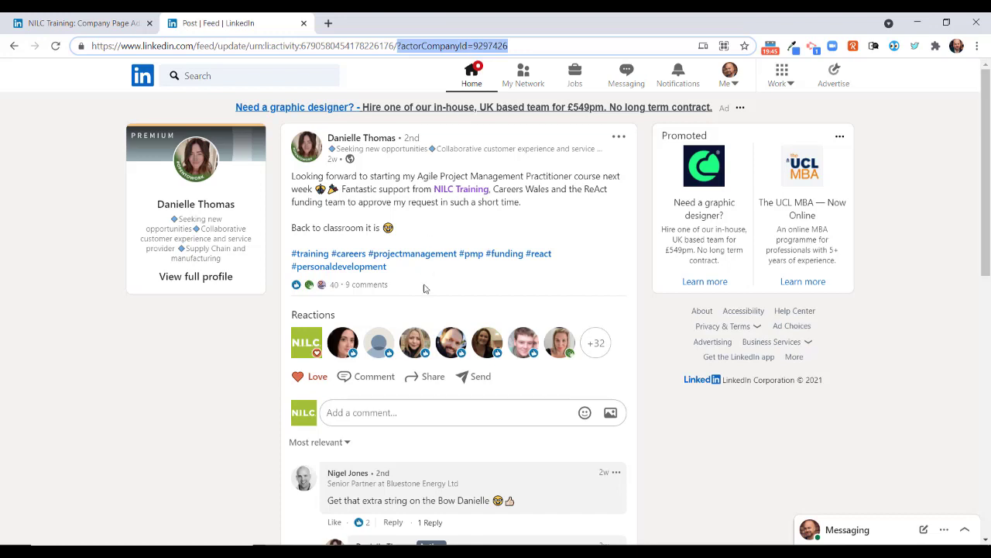
mouse_move(311, 379)
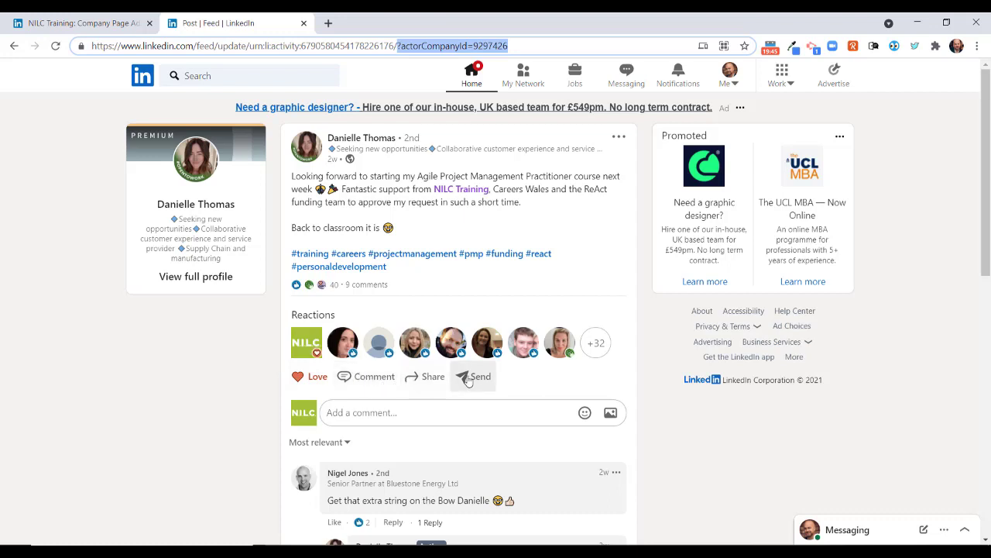
Discard the Send-as-message dialog and return to the NILC Training Company Page Admin tab
click(467, 379)
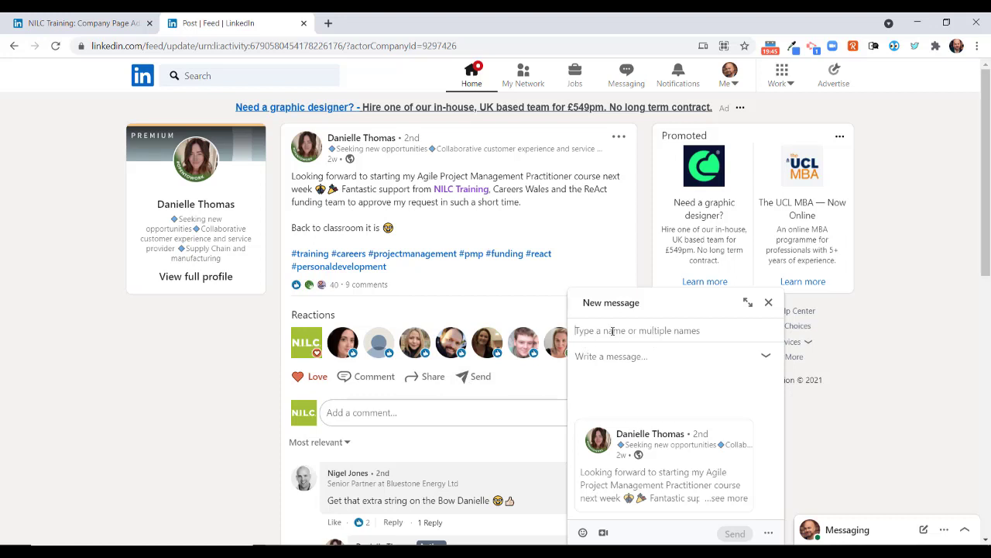
click(769, 303)
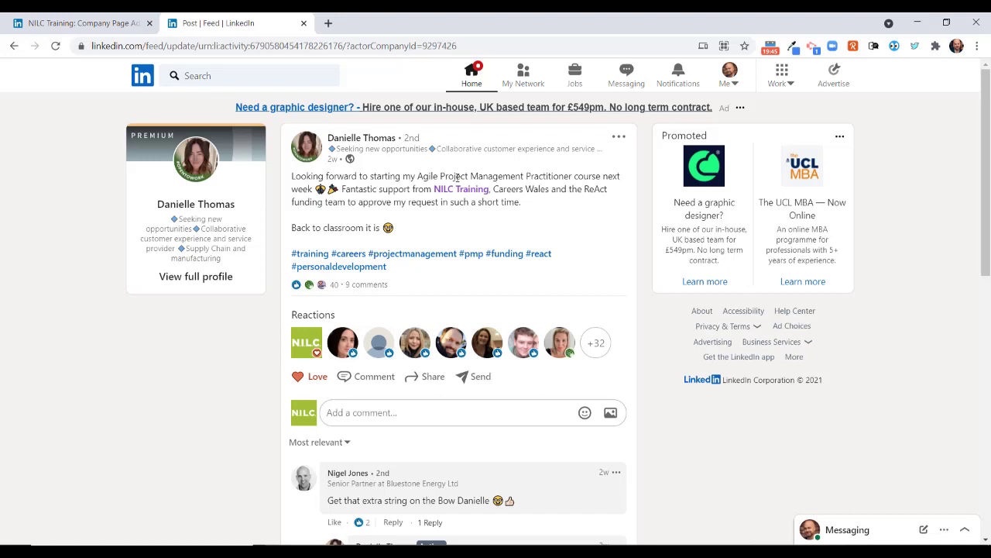
click(113, 27)
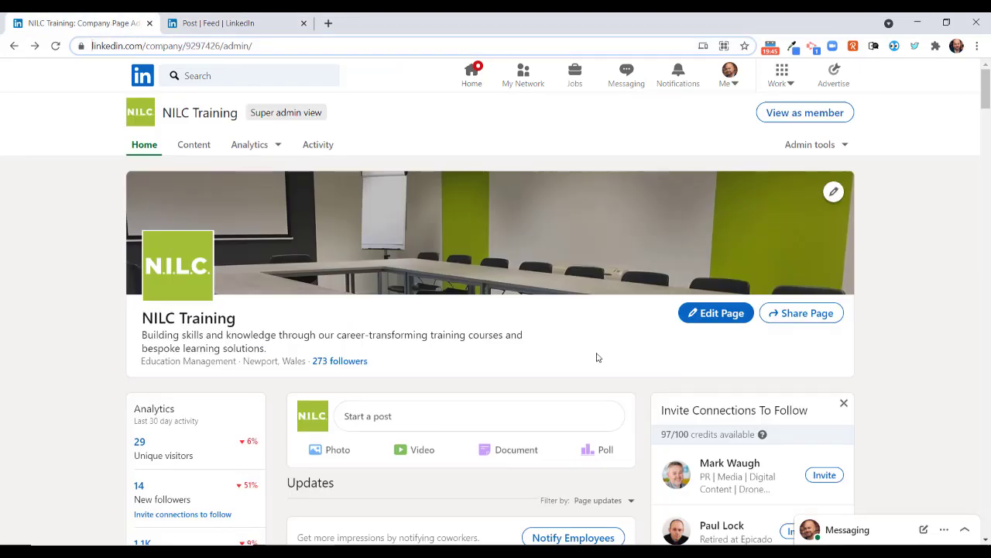
Open #socialmediatraining from the admin page's Manage > Hashtags panel
scroll(597, 359, down, 1)
scroll(597, 359, down, 2)
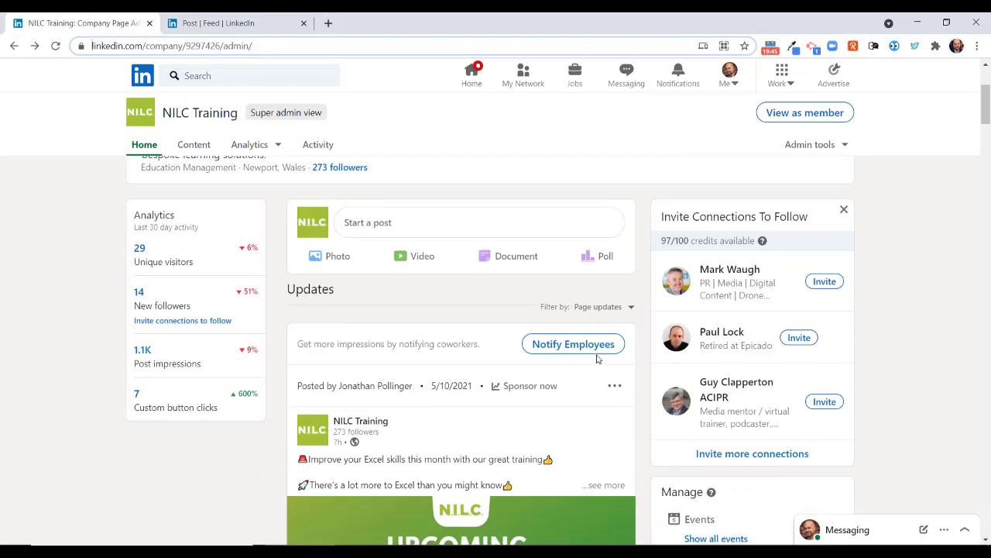
scroll(597, 359, down, 2)
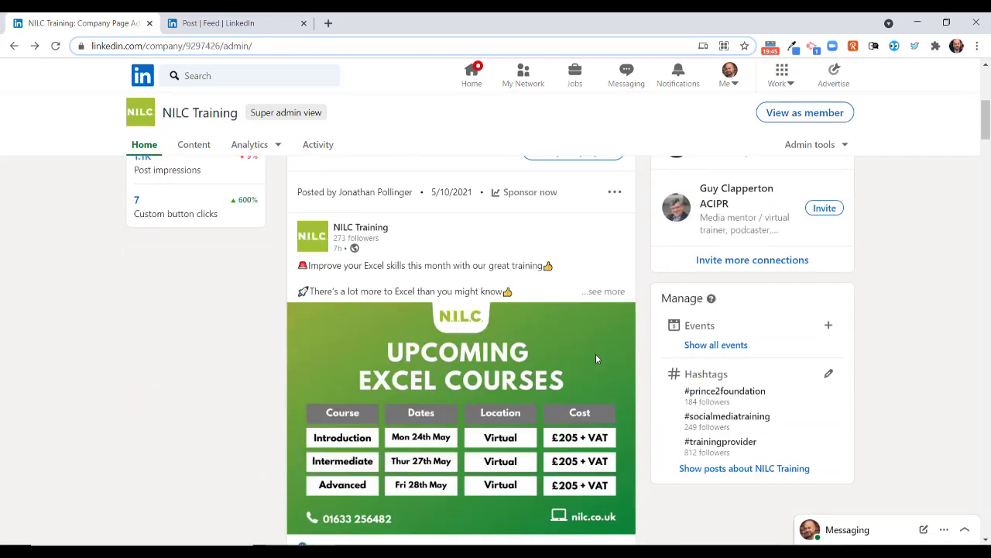
click(737, 417)
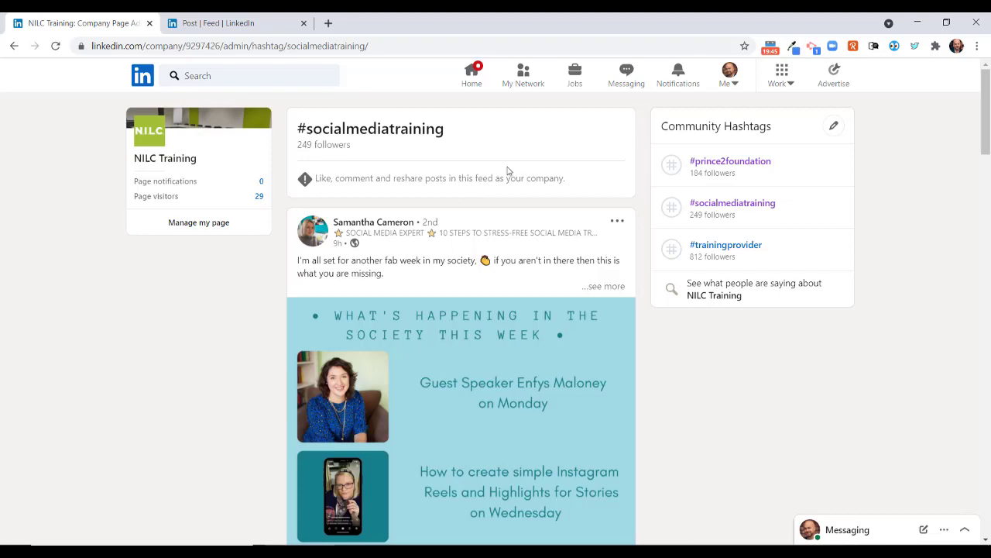
Like the Hootsuite post as NILC Training and confirm the page among its 20 reactions
scroll(495, 175, down, 10)
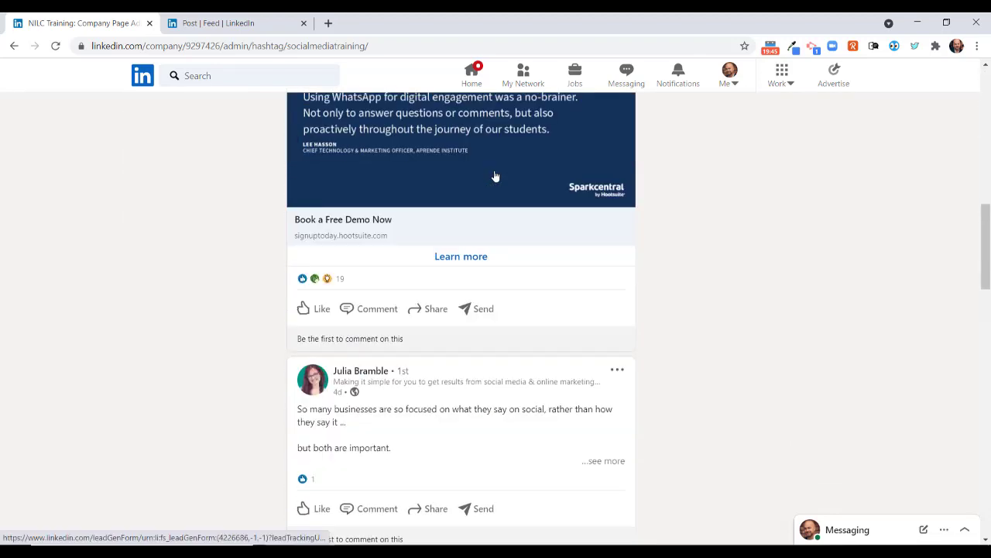
scroll(460, 203, up, 3)
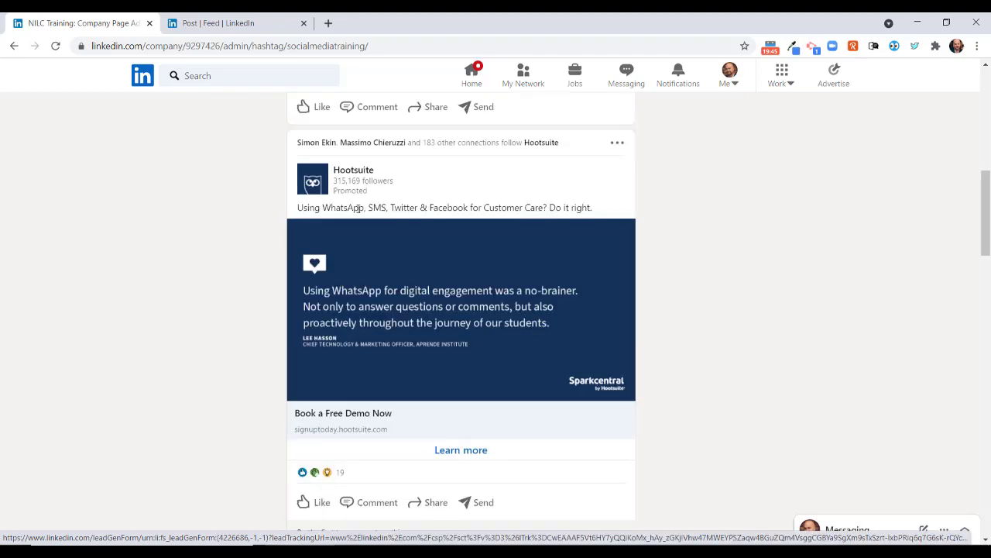
scroll(387, 227, down, 3)
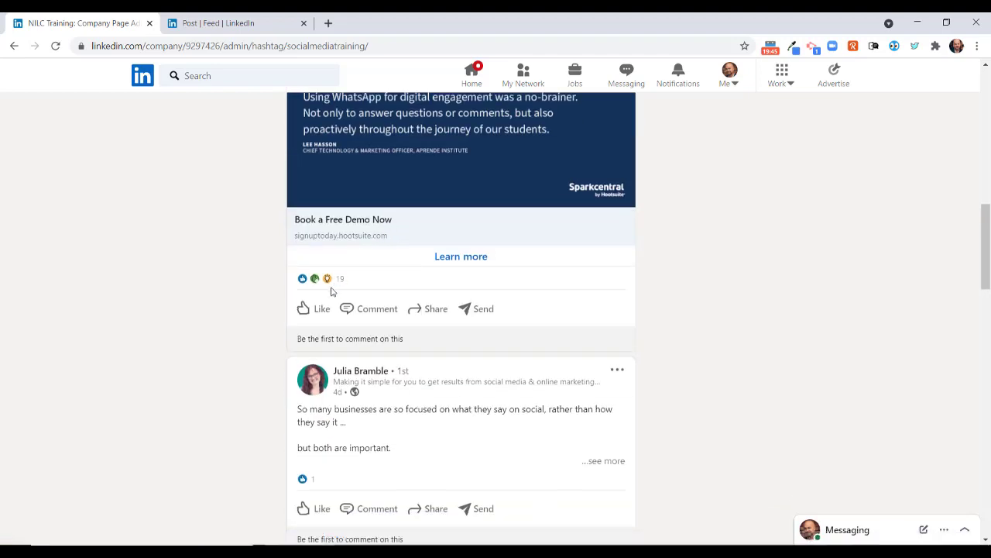
click(317, 309)
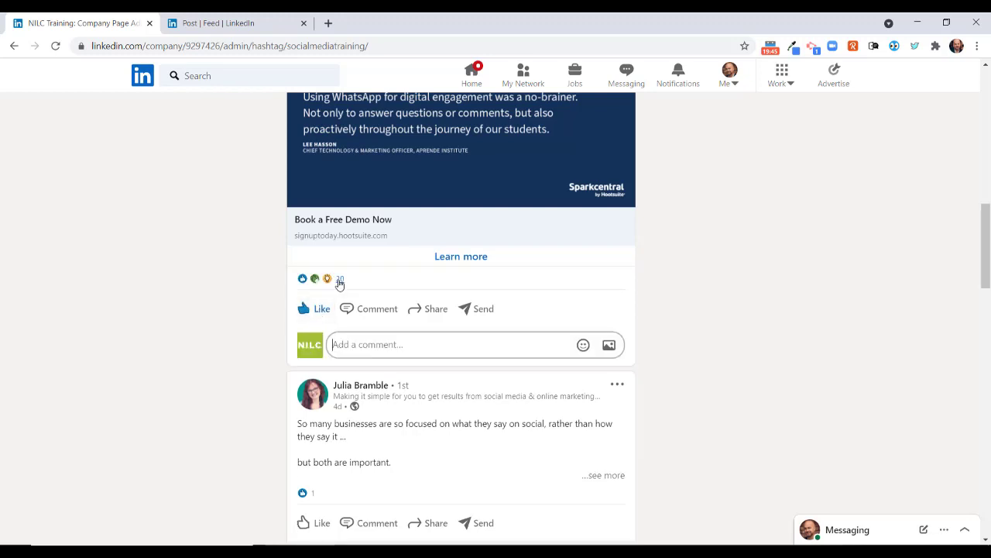
click(339, 280)
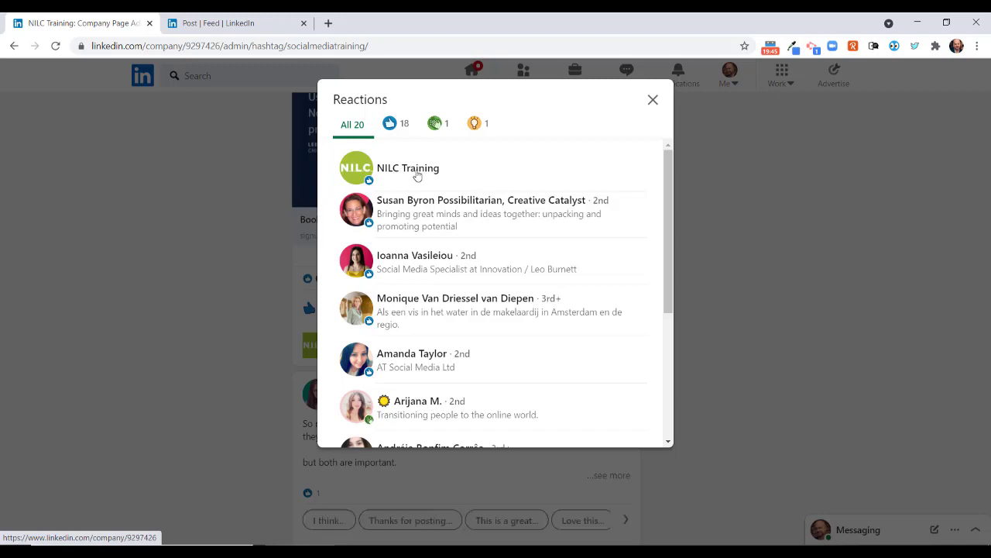
click(653, 101)
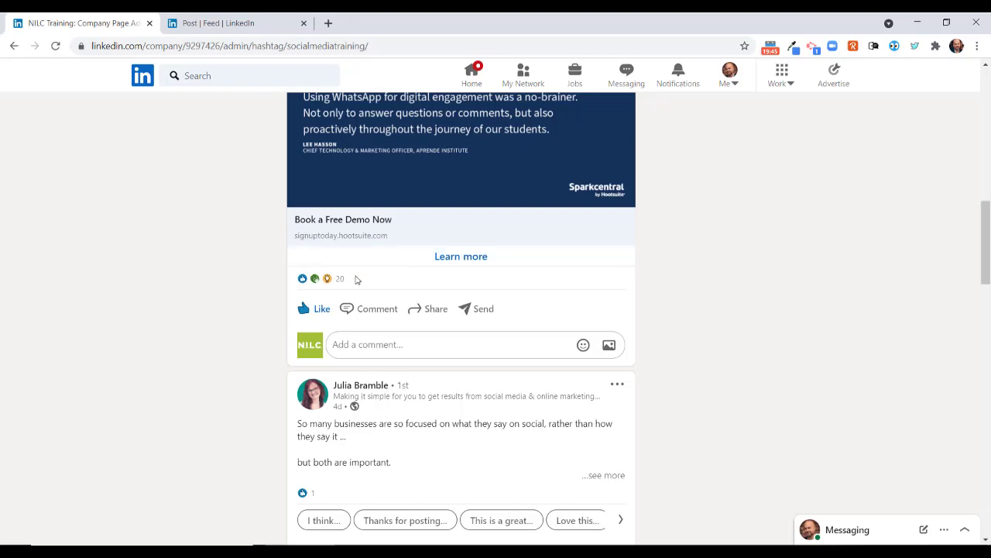
Go back to the NILC Training company admin page
scroll(344, 271, up, 3)
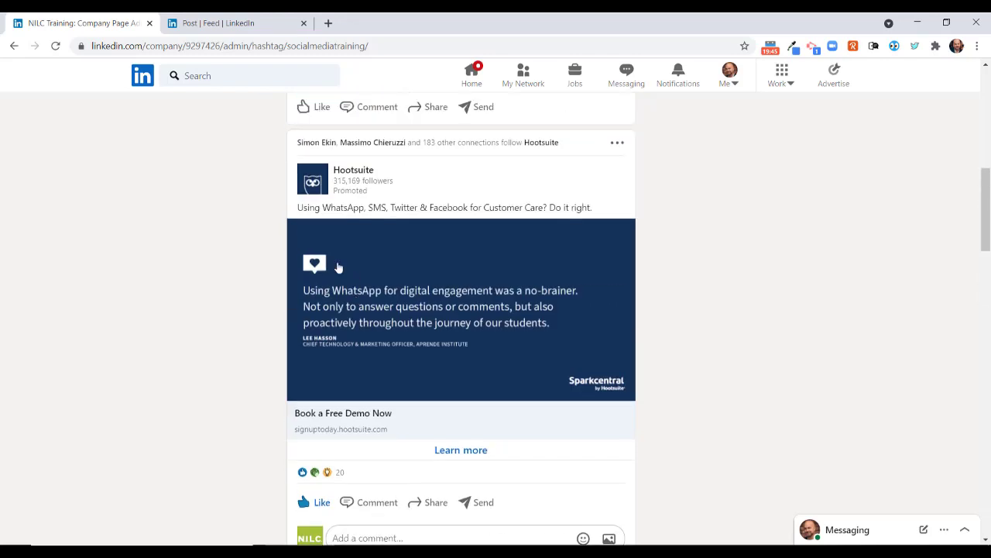
right_click(15, 48)
click(15, 48)
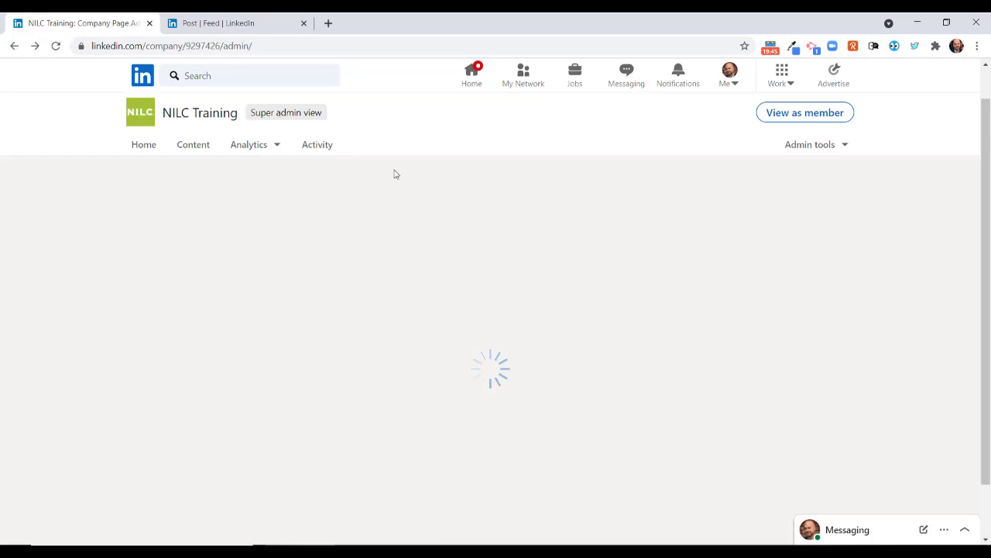
scroll(775, 349, down, 5)
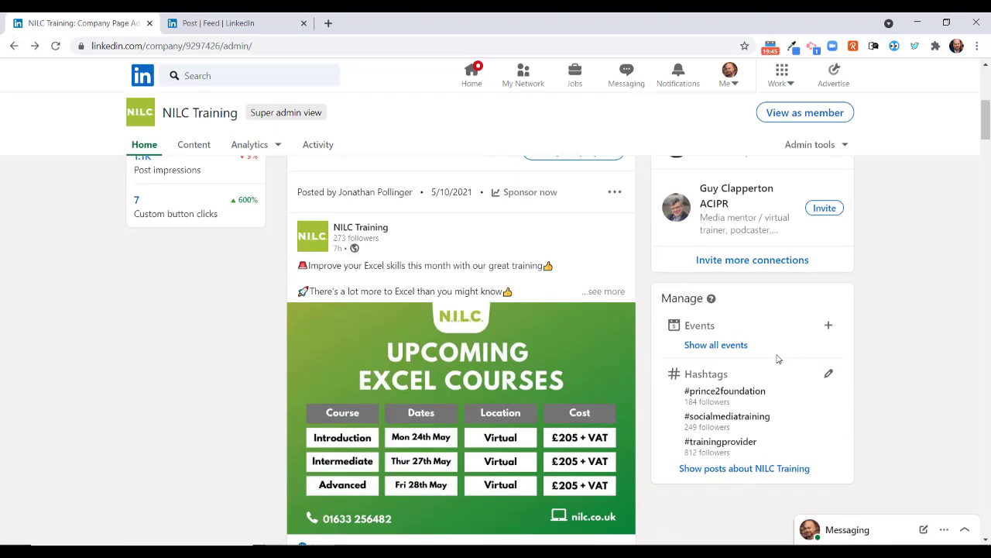
Edit Hashtags to drop #prince2foundation, add #linkedintraining beside #socialmediatraining and #trainingprovider, and save
click(828, 376)
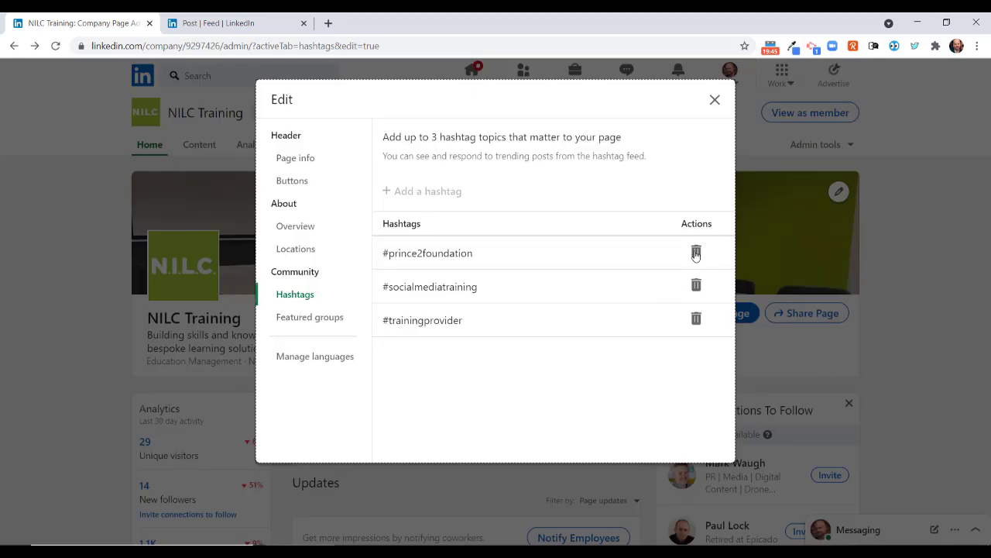
click(696, 253)
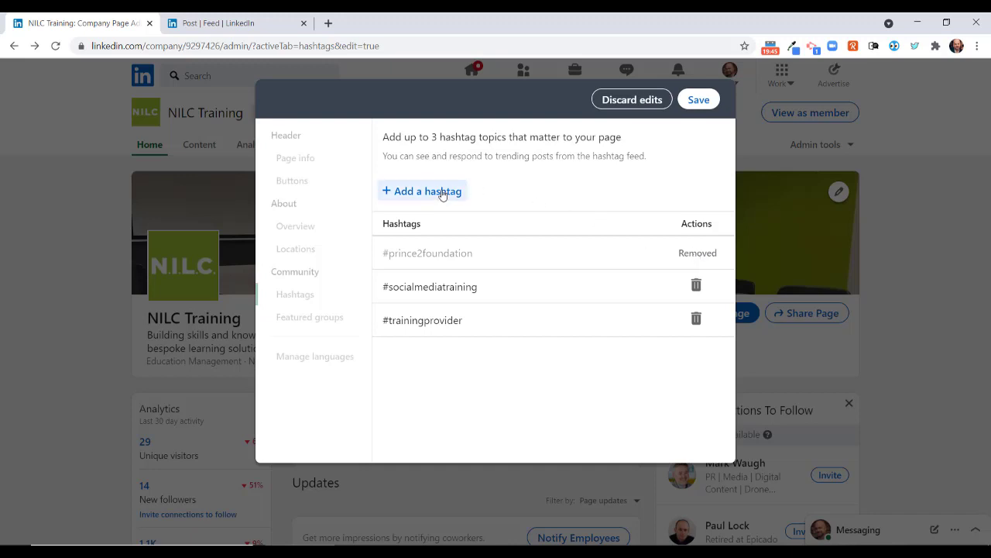
click(401, 193)
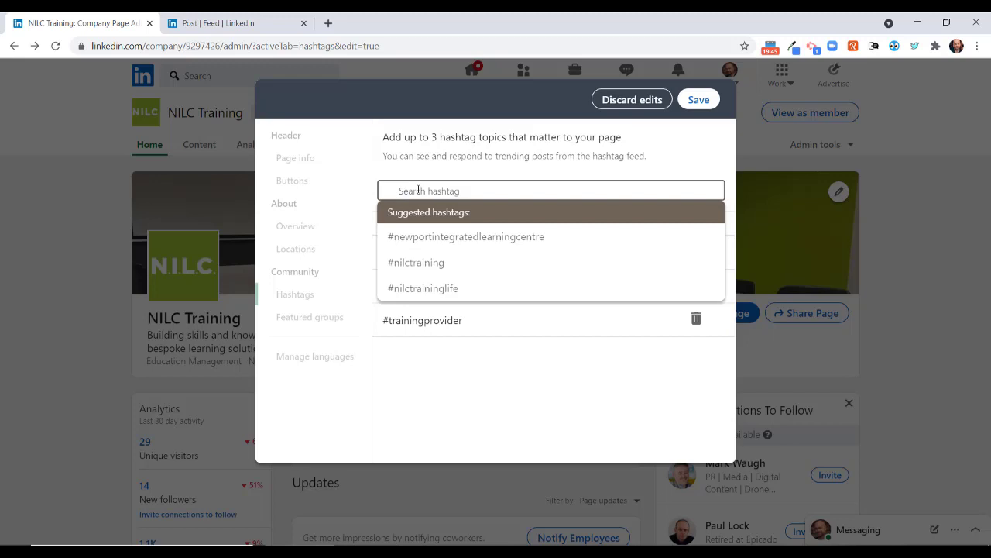
text(#)
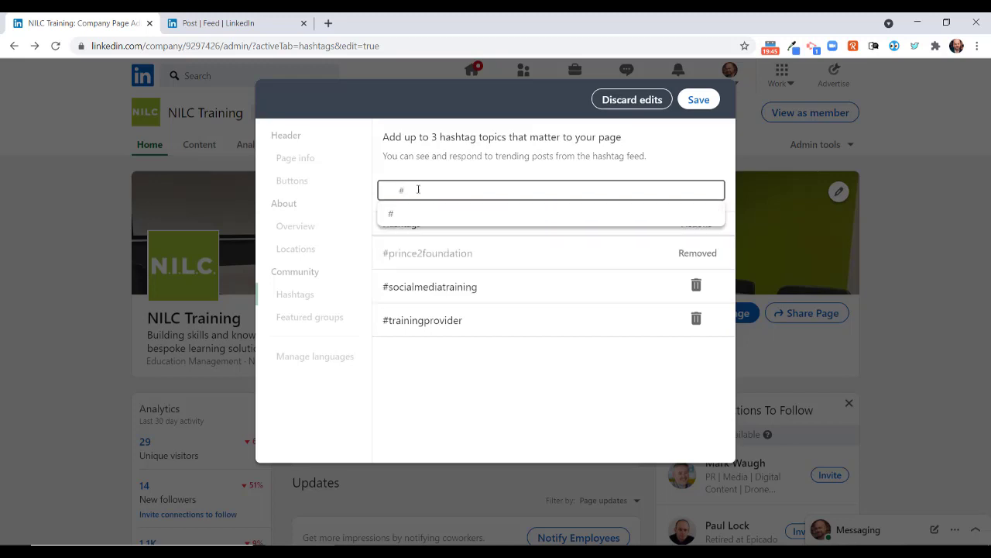
text(linkedintraining)
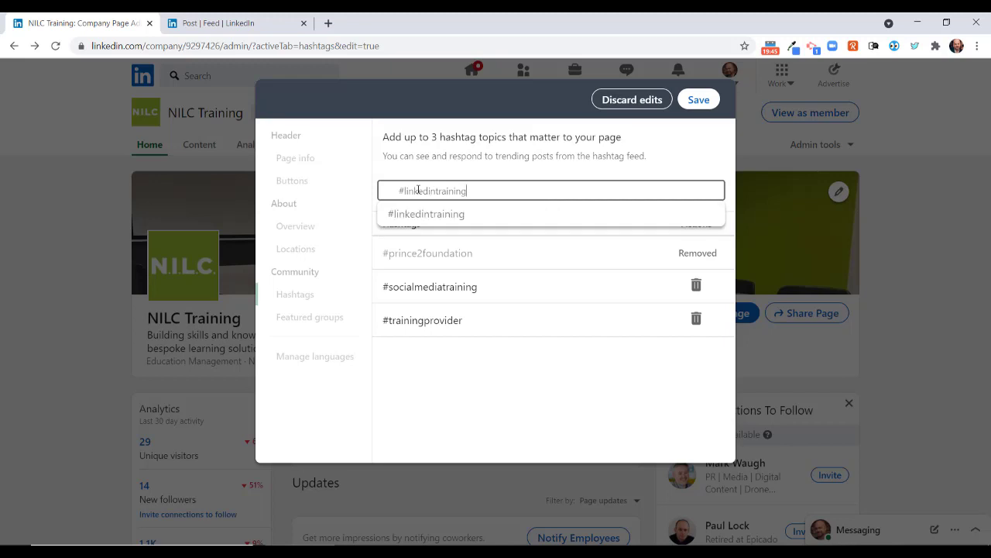
click(424, 211)
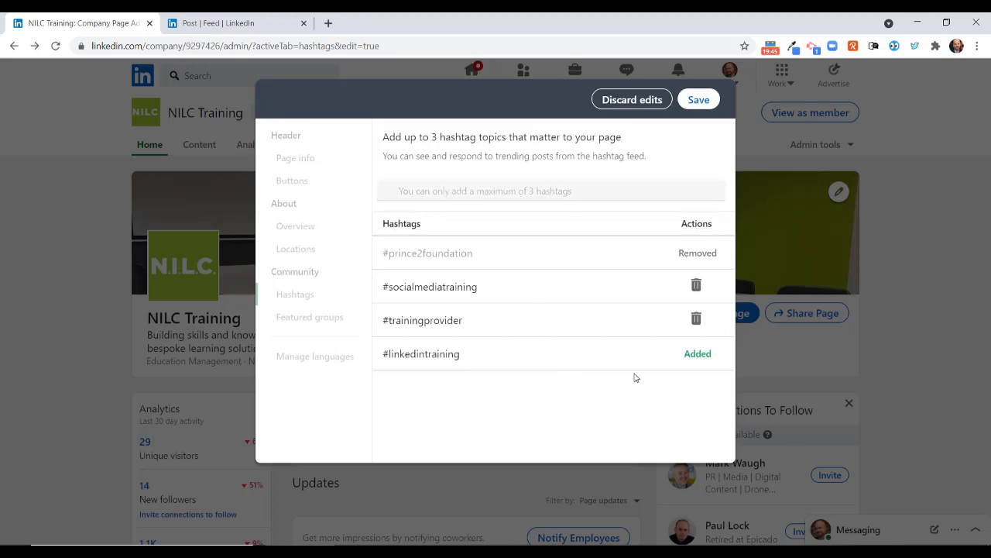
click(699, 100)
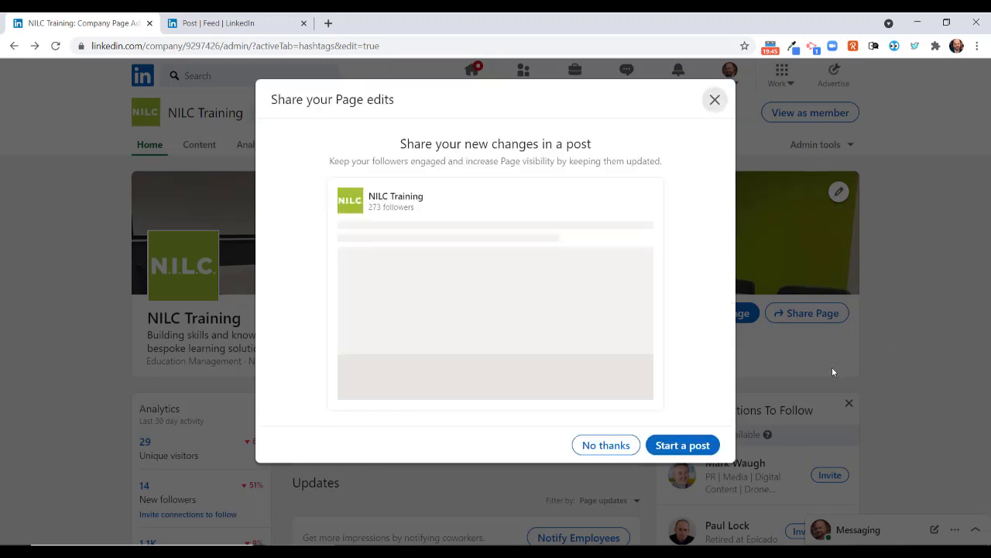
Dismiss the Share your Page edits prompt and open #linkedintraining under Manage > Hashtags
click(714, 99)
scroll(812, 265, down, 5)
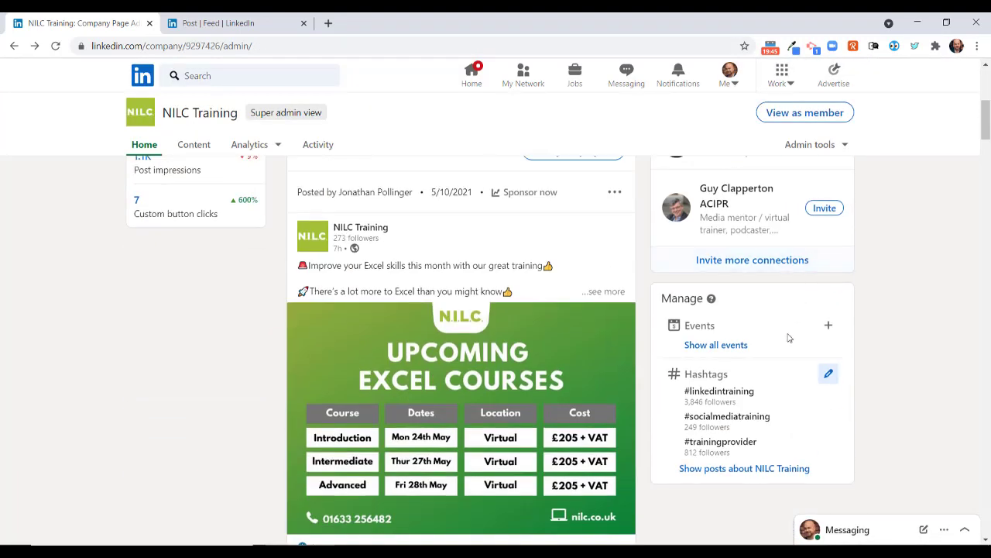
click(720, 392)
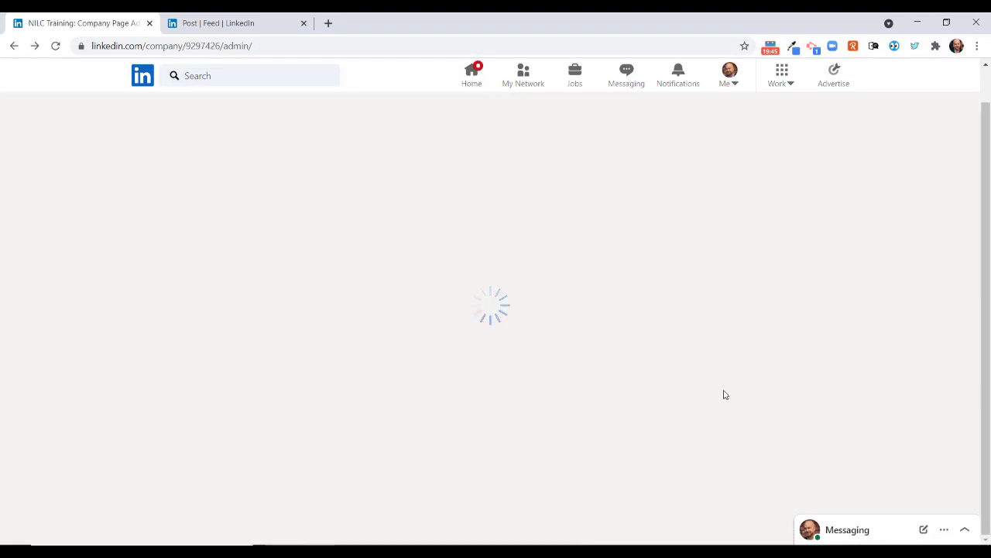